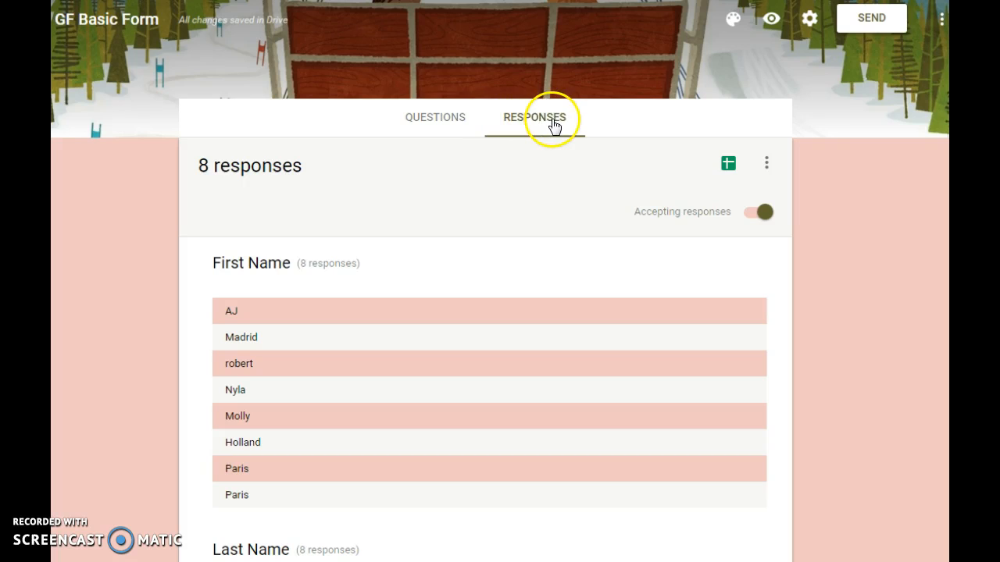
pyautogui.click(766, 164)
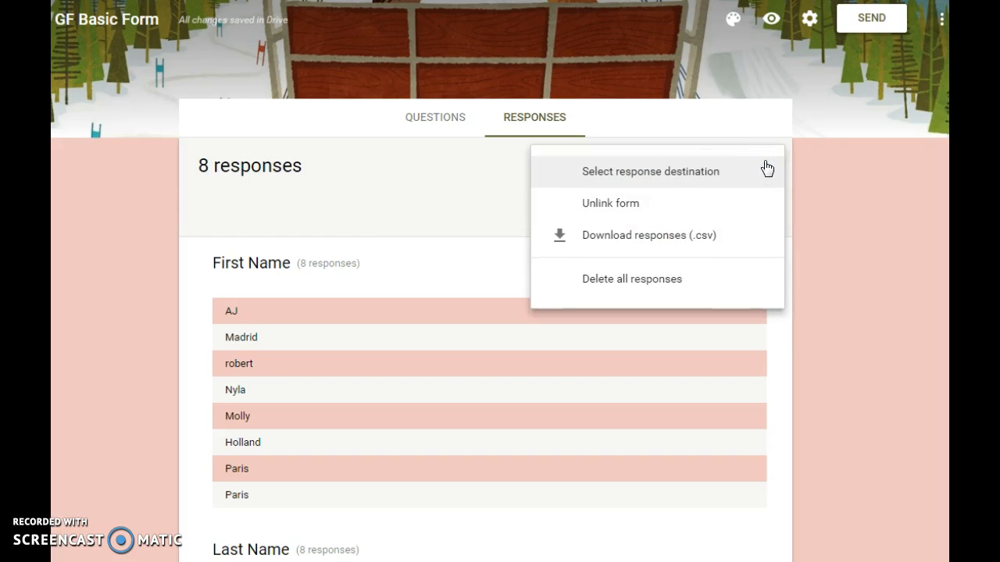
pyautogui.click(631, 172)
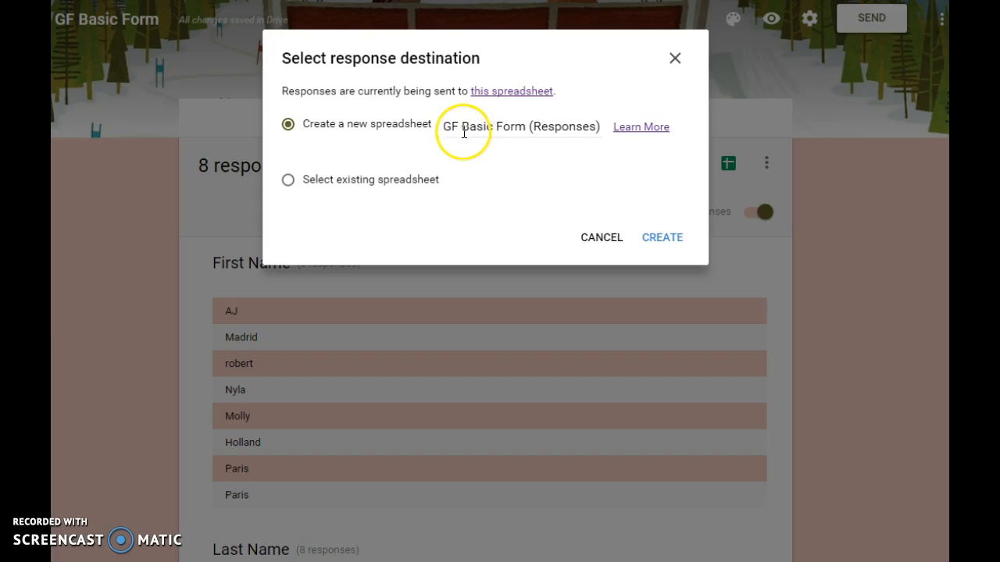
pyautogui.click(524, 127)
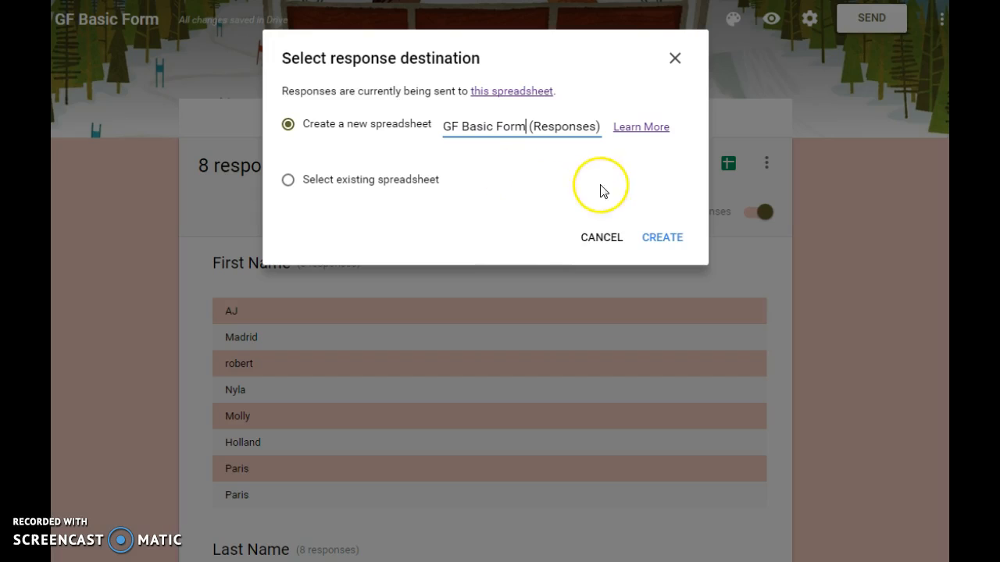
pyautogui.click(608, 240)
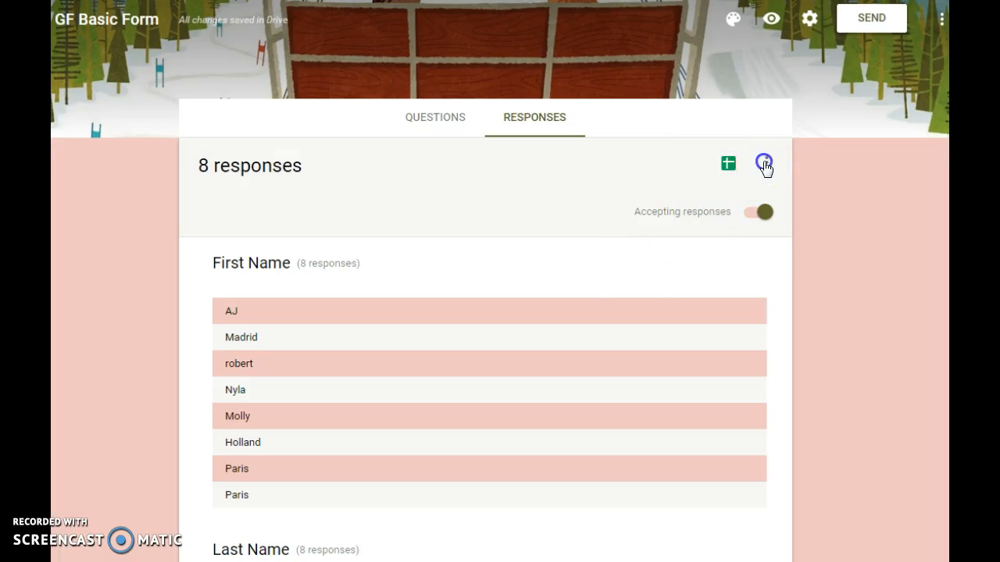
pyautogui.click(765, 166)
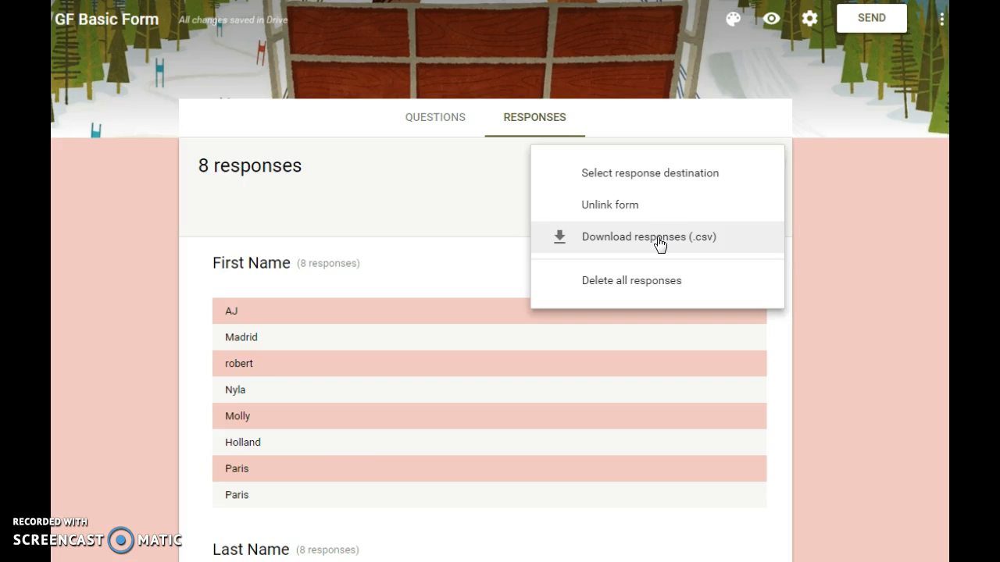
pyautogui.click(635, 204)
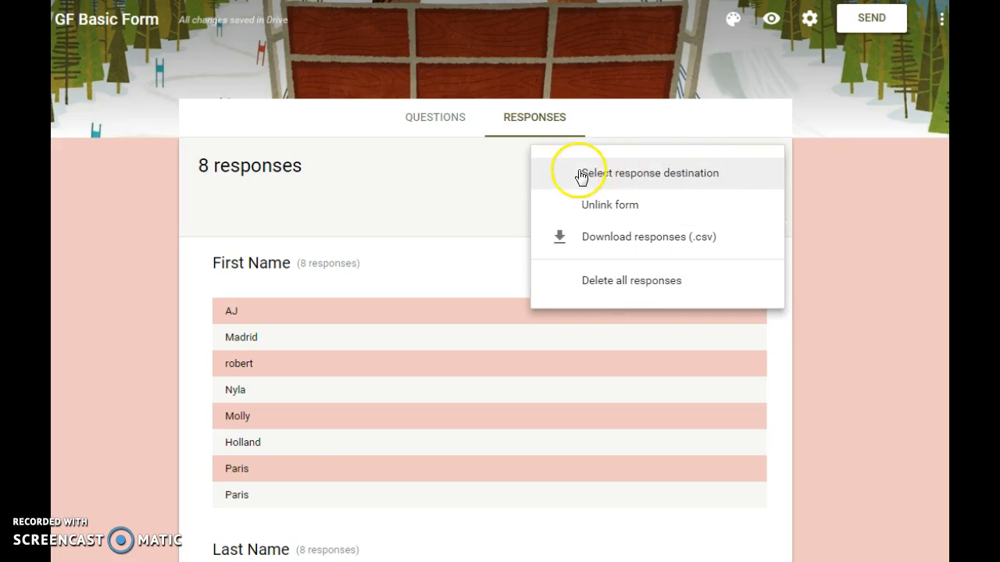
pyautogui.click(854, 193)
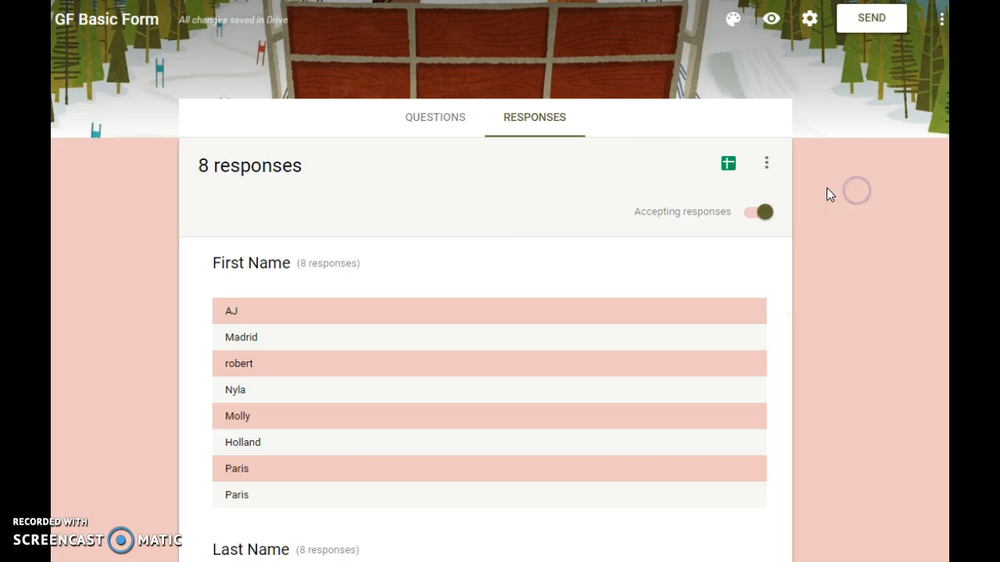
# - Open the form's linked responses spreadsheet and center the favorite numbers answers in E2:E9 horizontally
pyautogui.click(727, 173)
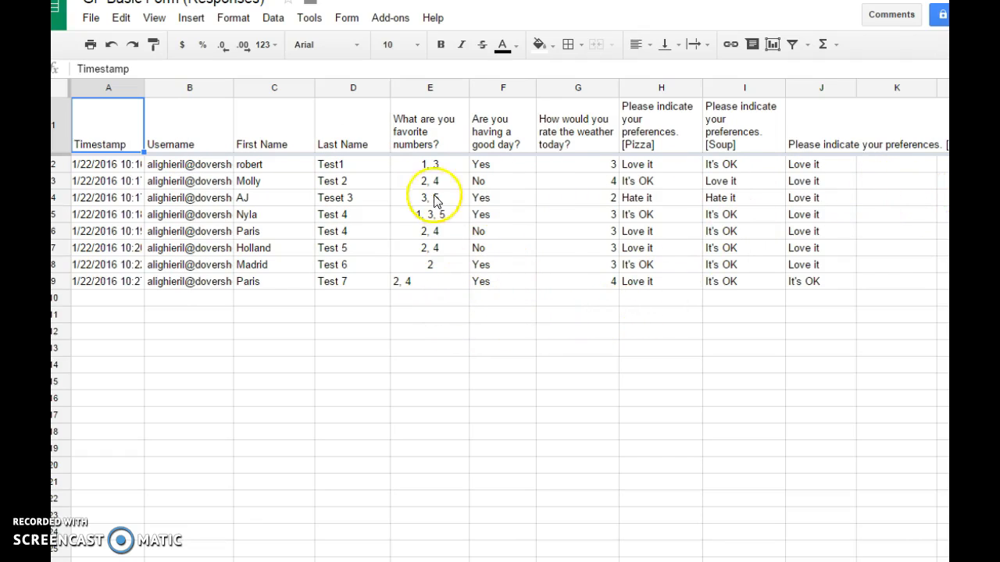
pyautogui.moveTo(415, 162); pyautogui.dragTo(422, 285)
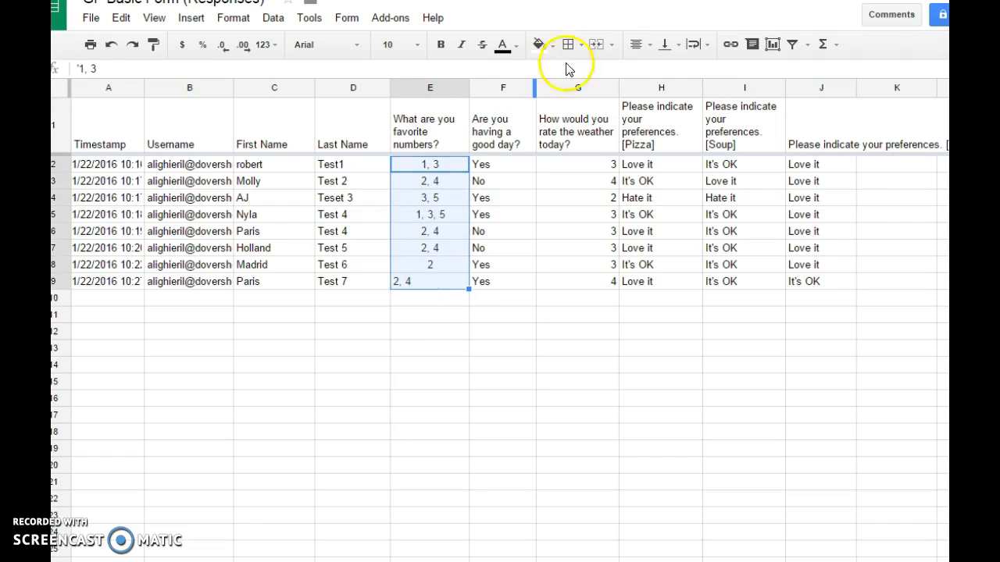
pyautogui.click(653, 47)
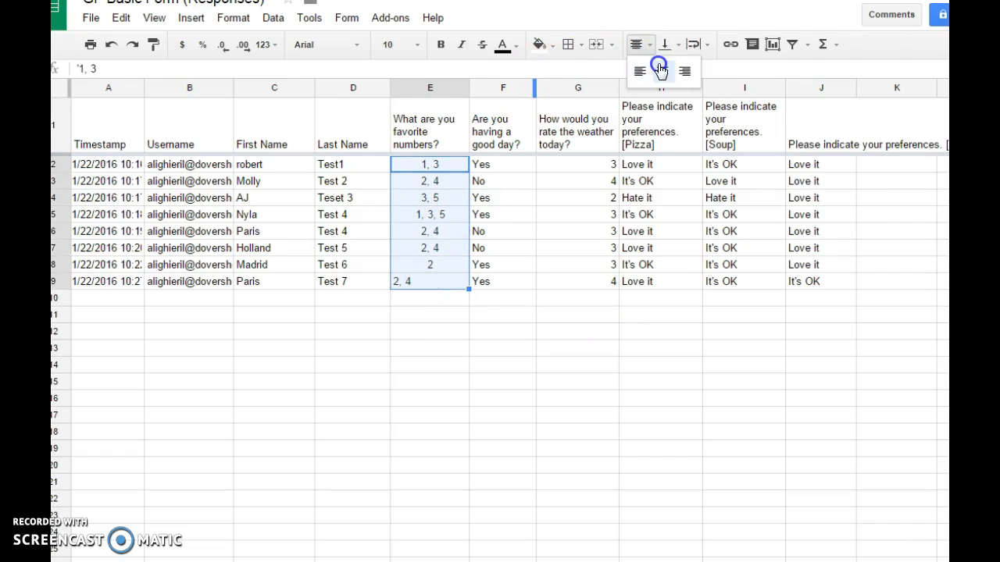
pyautogui.click(660, 68)
pyautogui.click(635, 467)
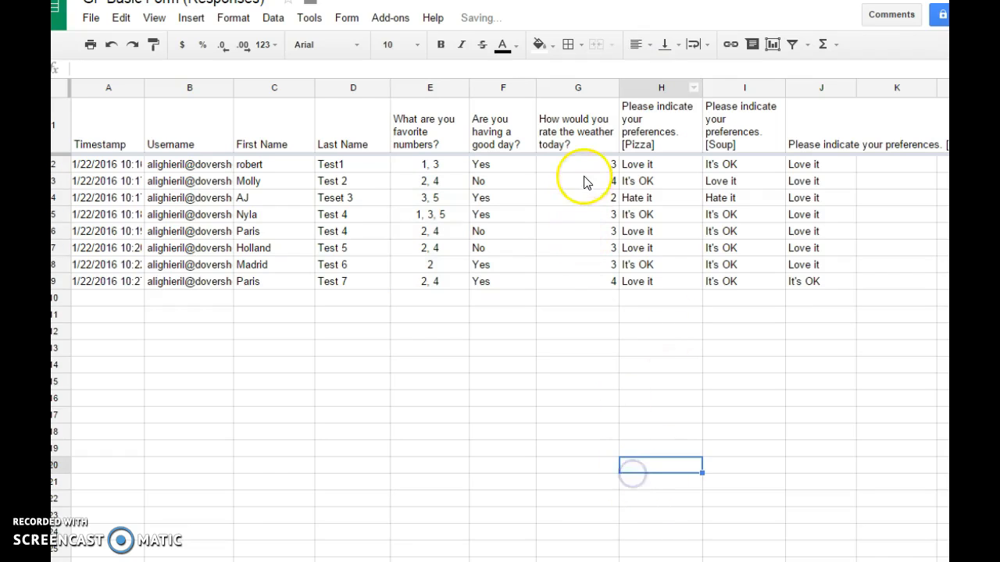
# - Center the weather ratings in G2:G9 horizontally
pyautogui.moveTo(587, 163); pyautogui.dragTo(599, 283)
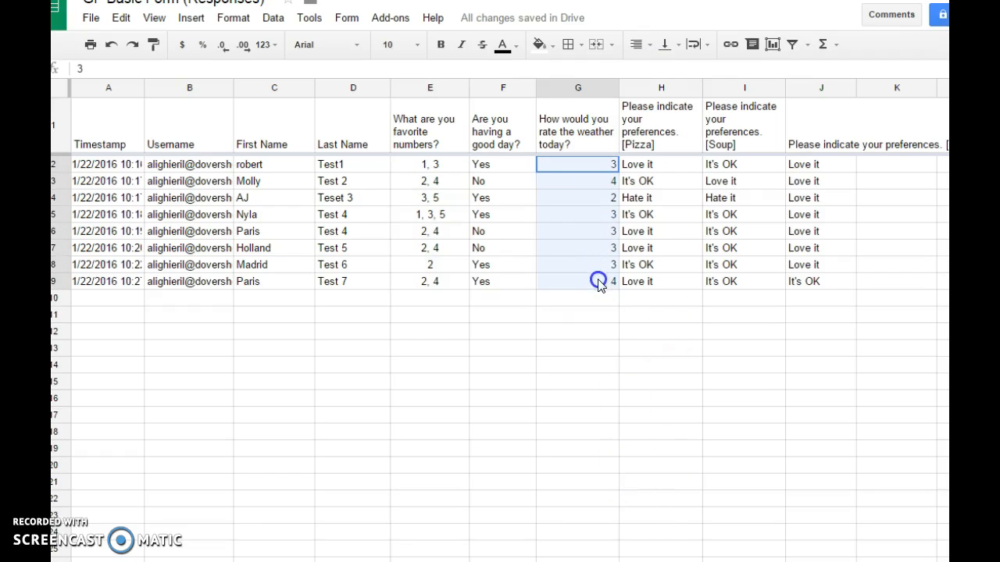
pyautogui.click(645, 45)
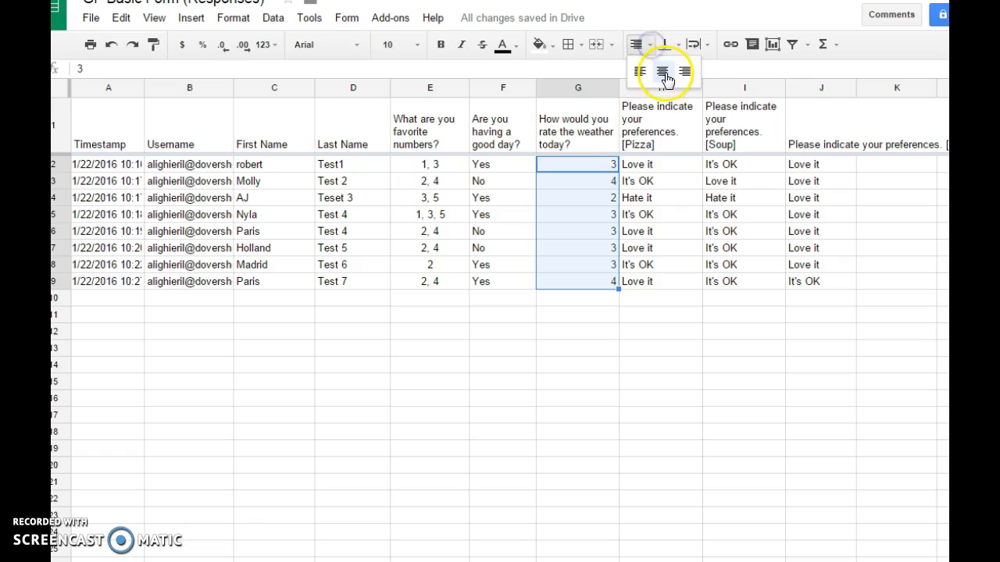
pyautogui.click(663, 72)
pyautogui.click(770, 350)
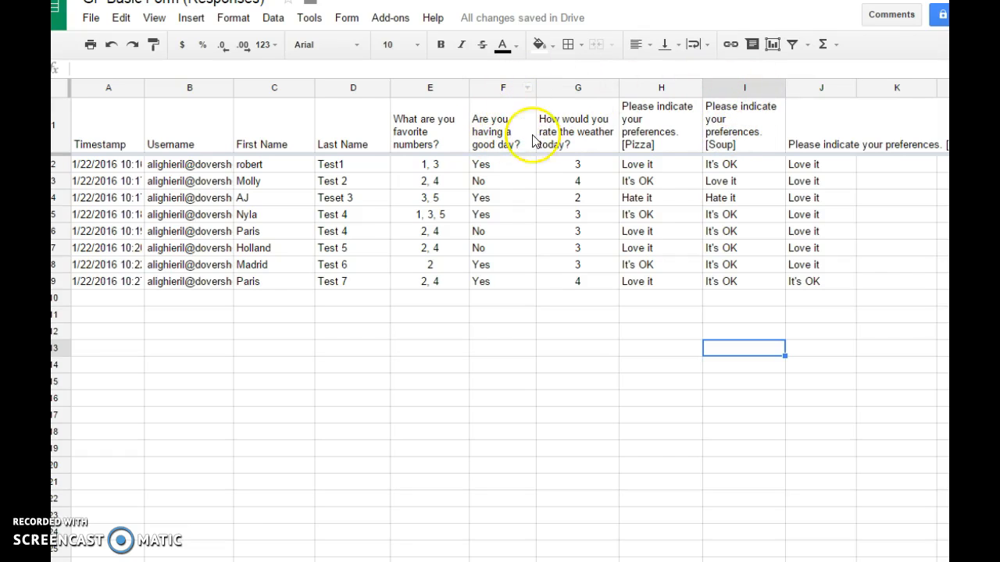
# - Wrap the text of the Ice Cream preference header in cell J1
pyautogui.click(637, 122)
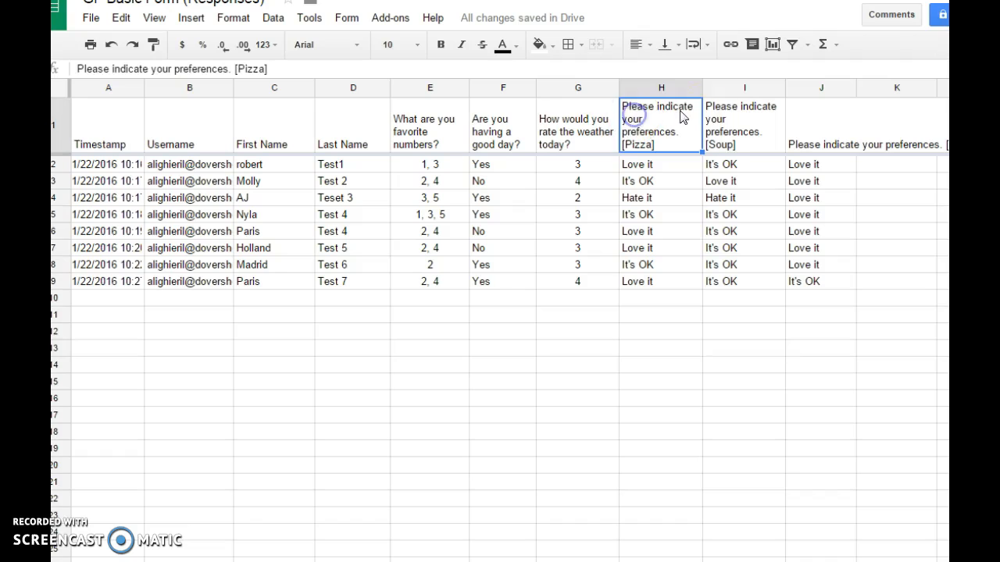
pyautogui.click(728, 120)
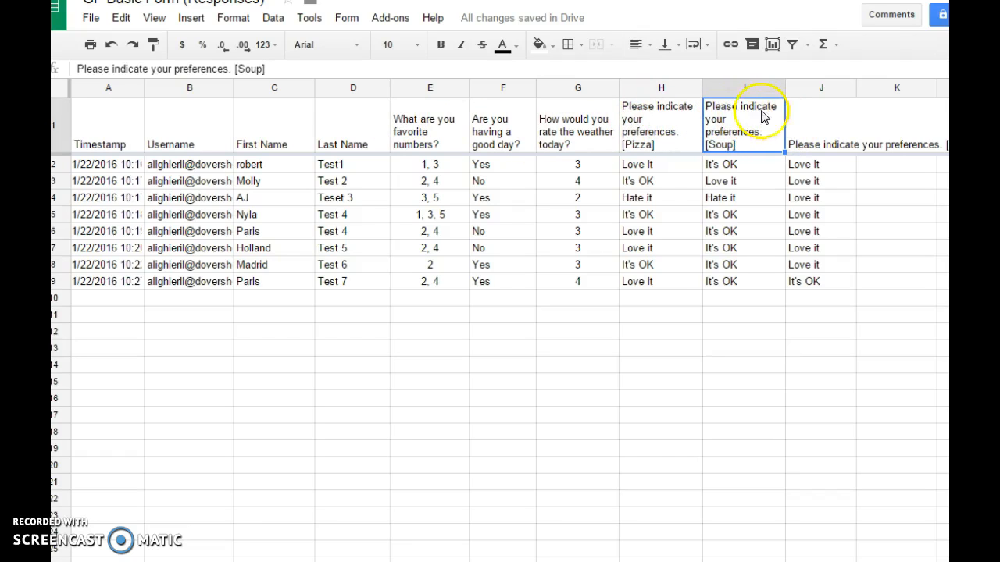
pyautogui.click(820, 119)
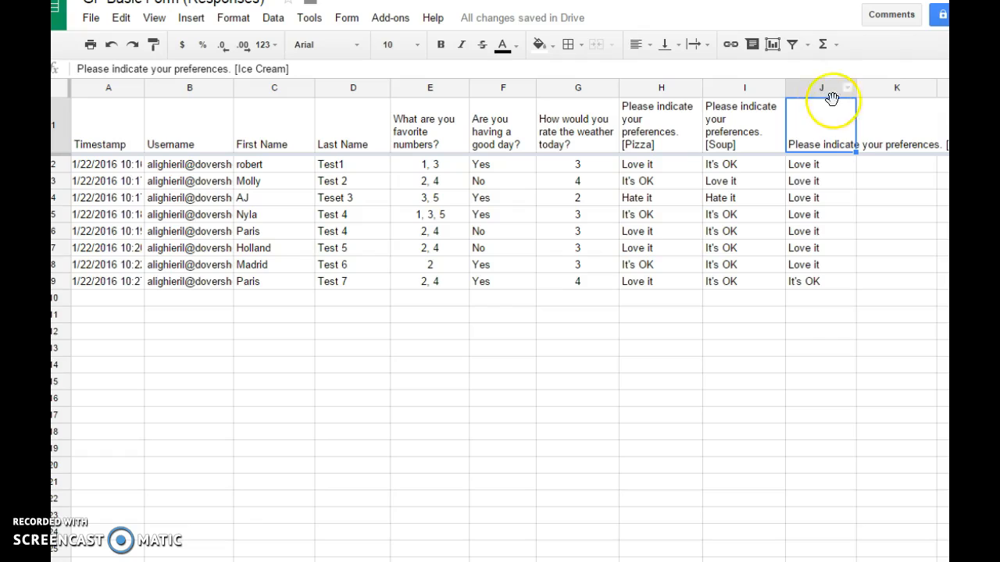
pyautogui.click(704, 46)
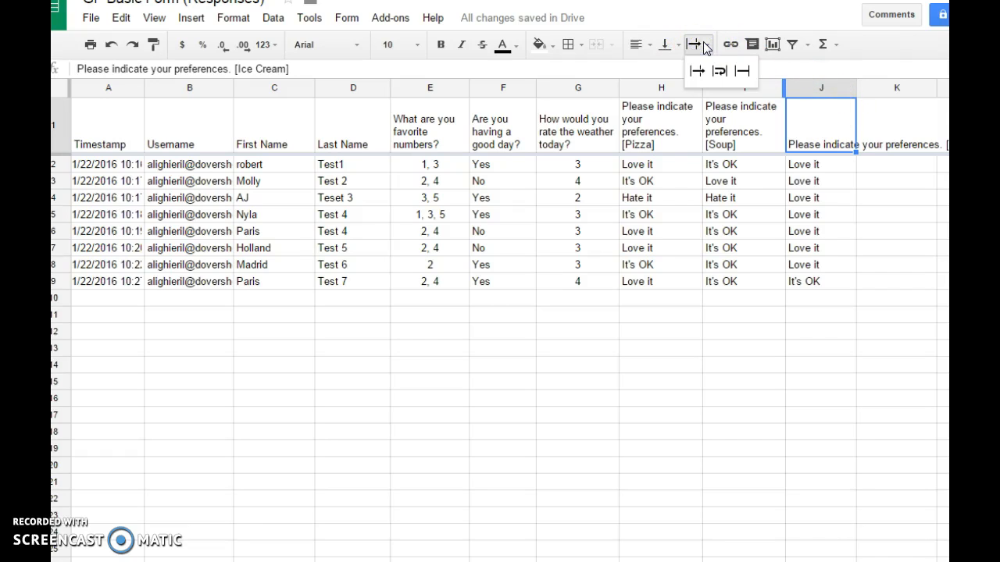
pyautogui.click(719, 71)
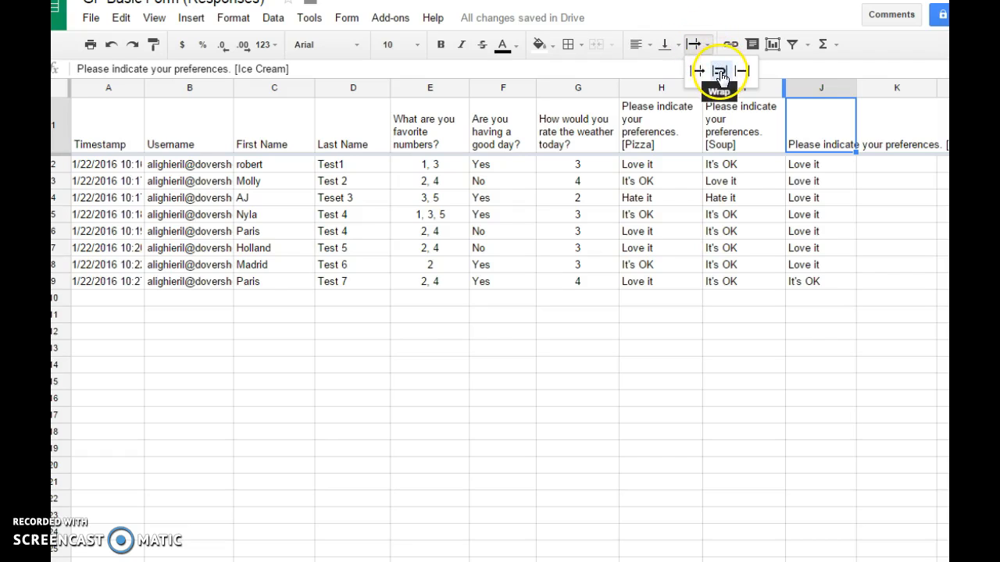
pyautogui.click(894, 233)
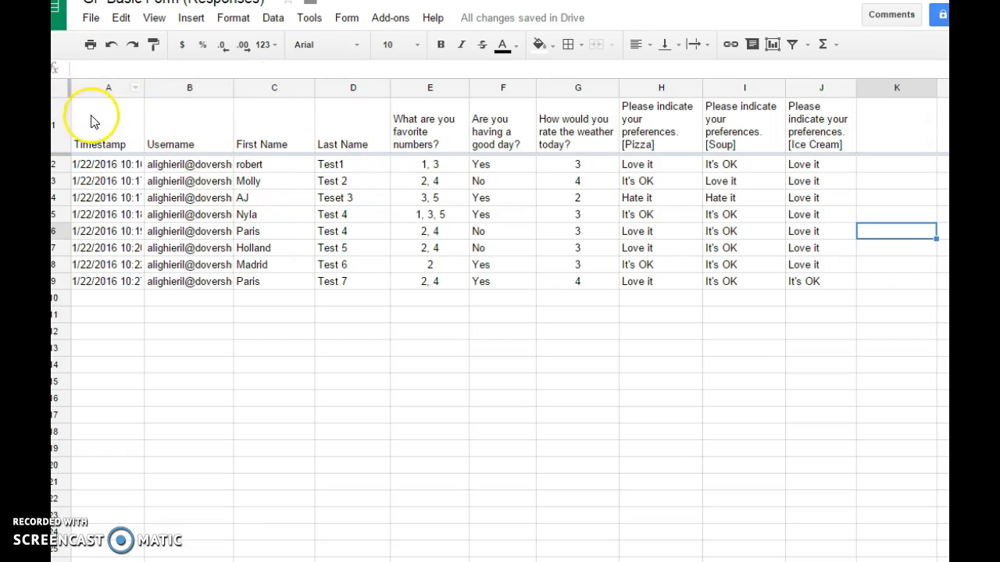
# - Sort the whole sheet as data with a header row, by First Name A → Z and then by Last Name A → Z
pyautogui.click(62, 91)
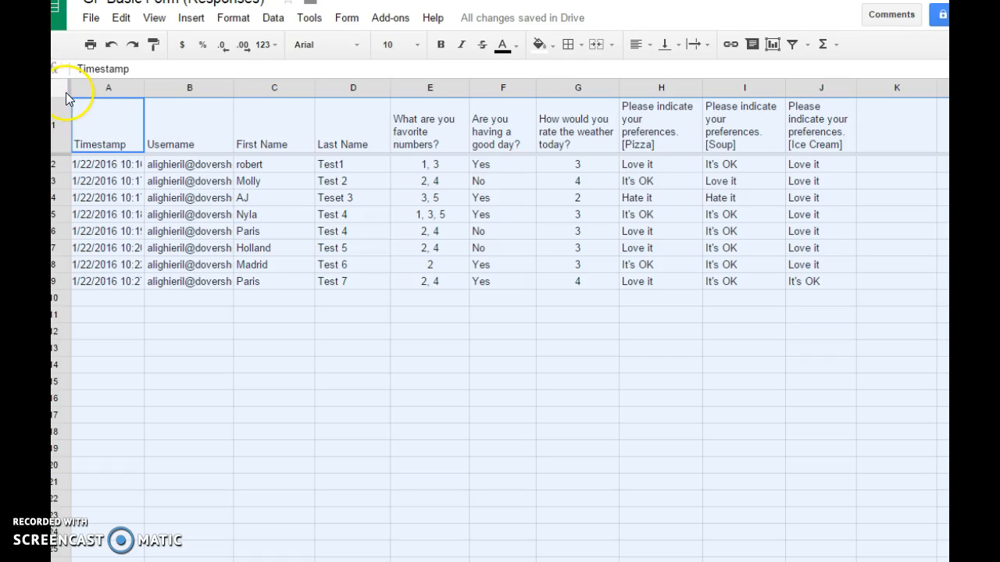
pyautogui.click(274, 20)
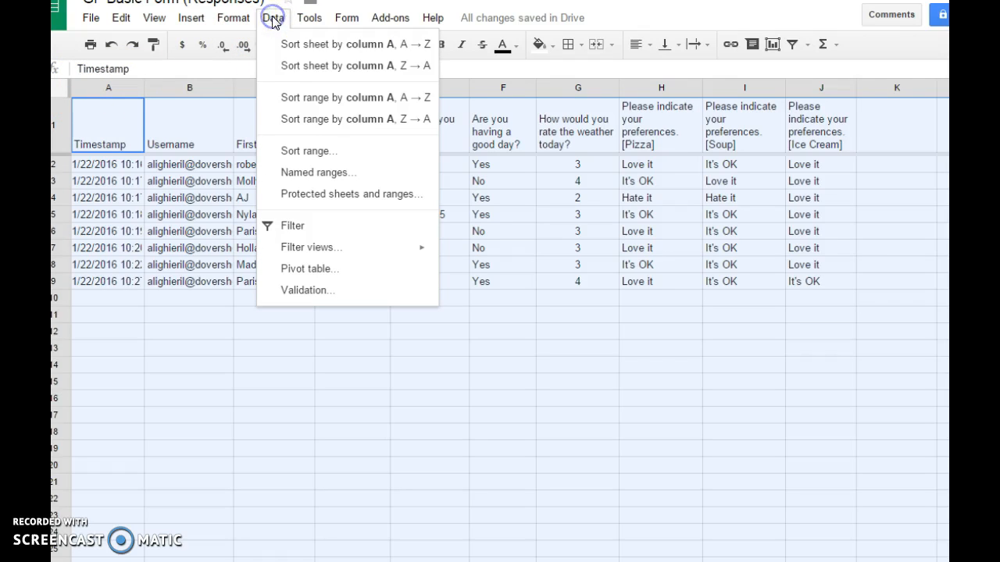
pyautogui.click(317, 154)
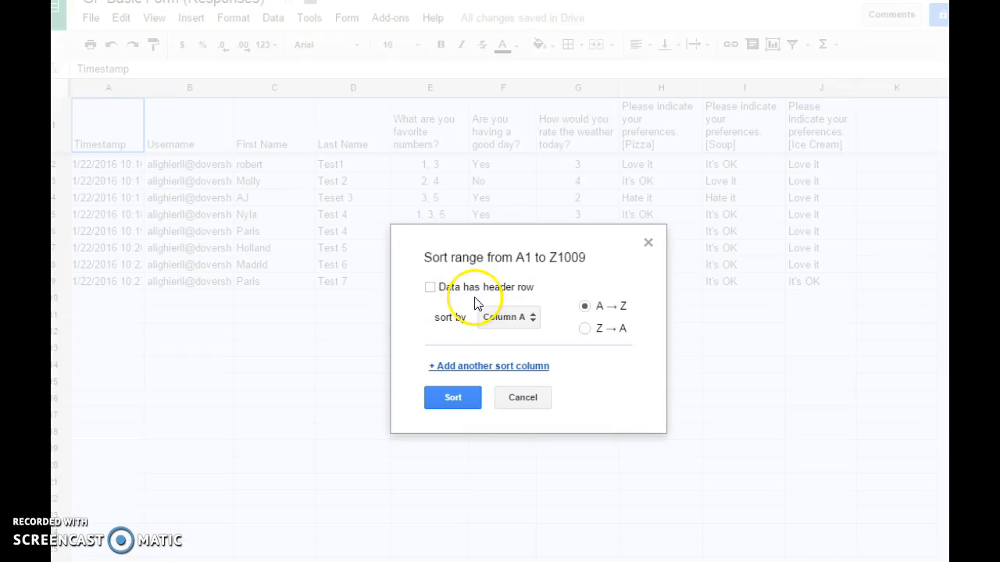
pyautogui.click(431, 288)
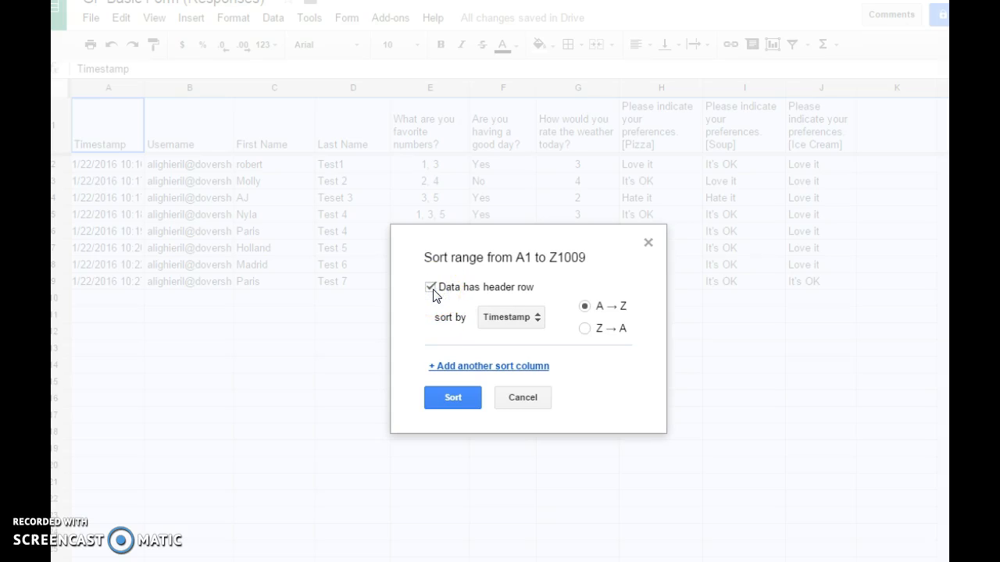
pyautogui.click(538, 322)
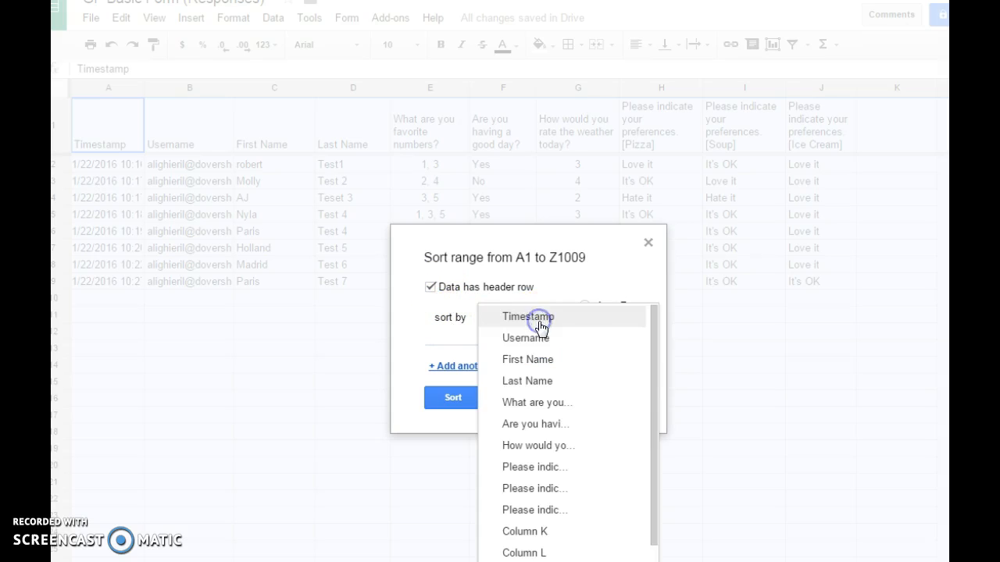
pyautogui.click(530, 361)
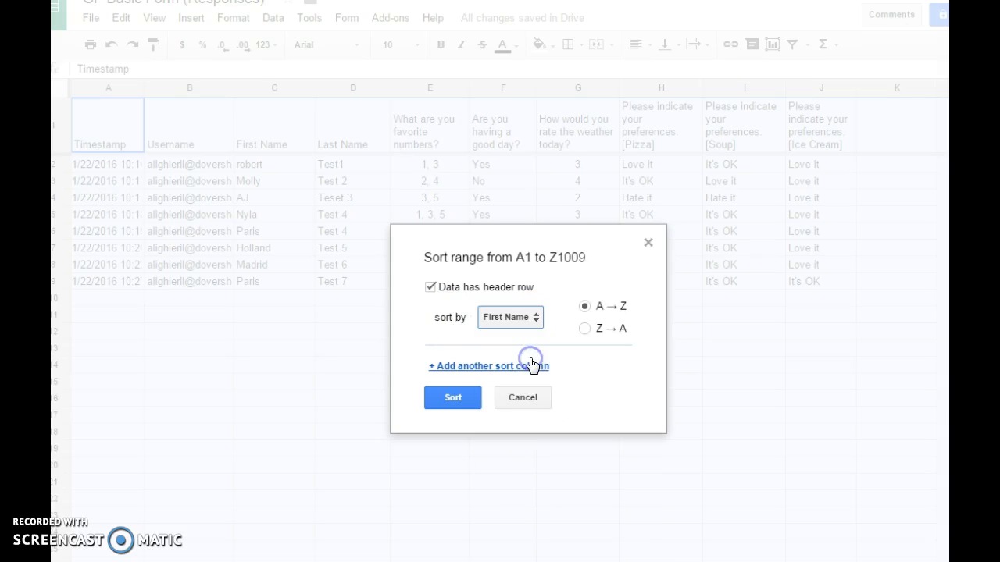
pyautogui.click(500, 365)
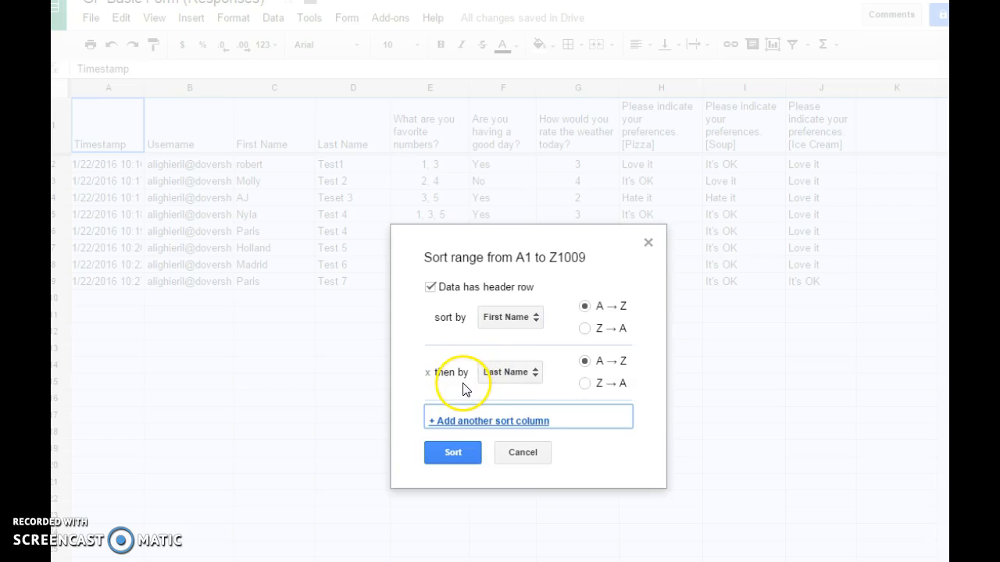
pyautogui.click(537, 375)
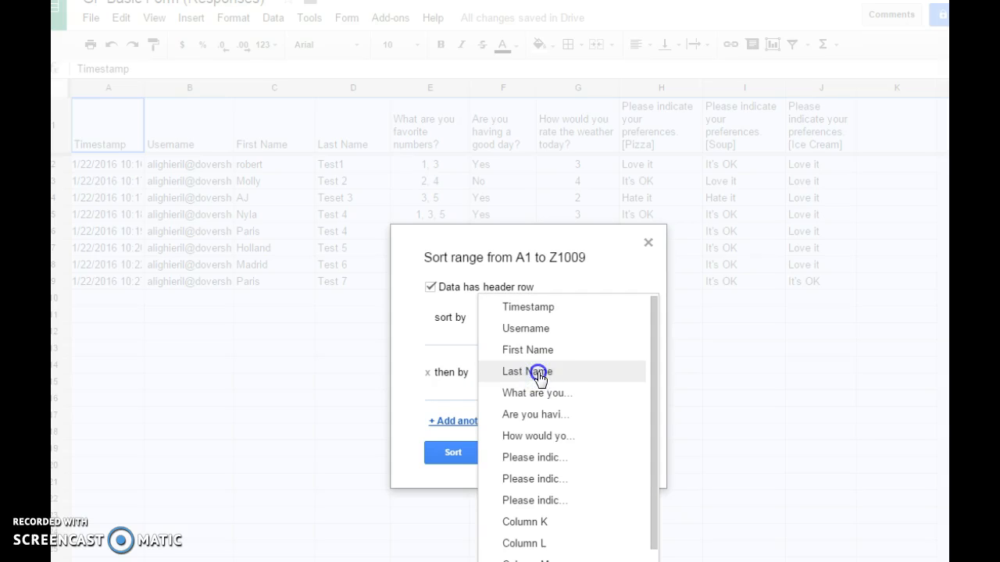
pyautogui.click(537, 375)
pyautogui.click(456, 453)
pyautogui.click(380, 434)
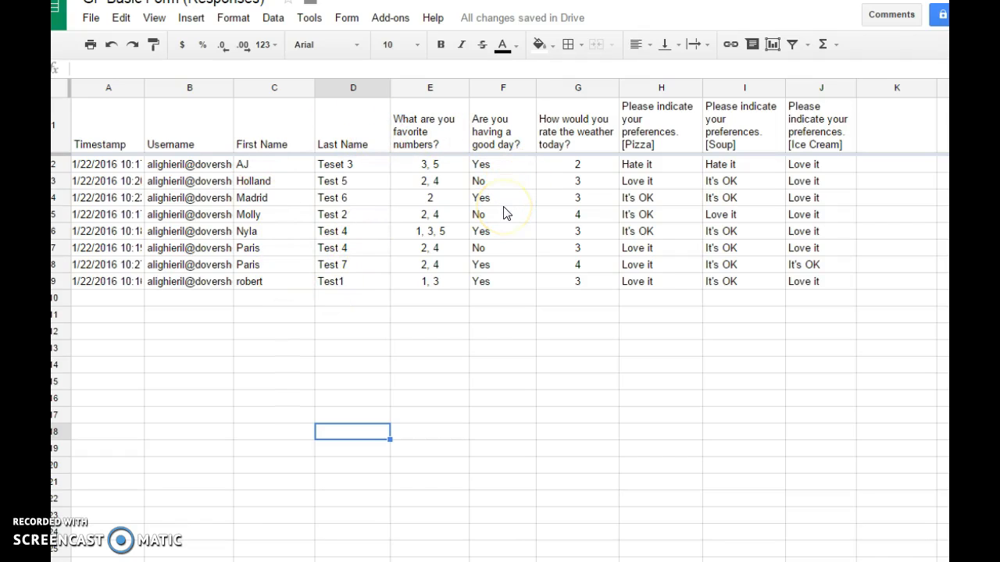
# - Add a conditional formatting rule to the weather rating column G for cells whose text contains 3
pyautogui.click(497, 160)
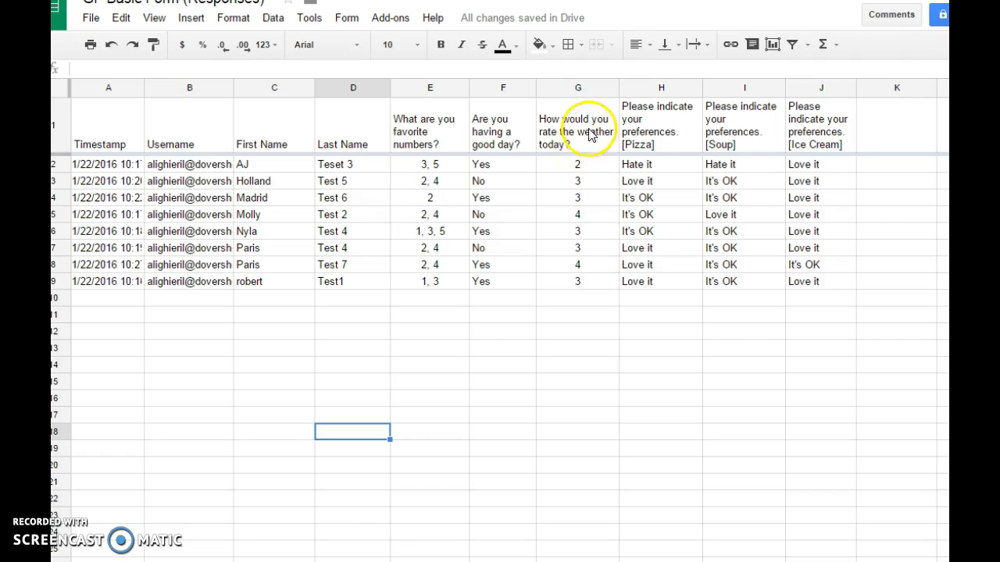
pyautogui.click(578, 91)
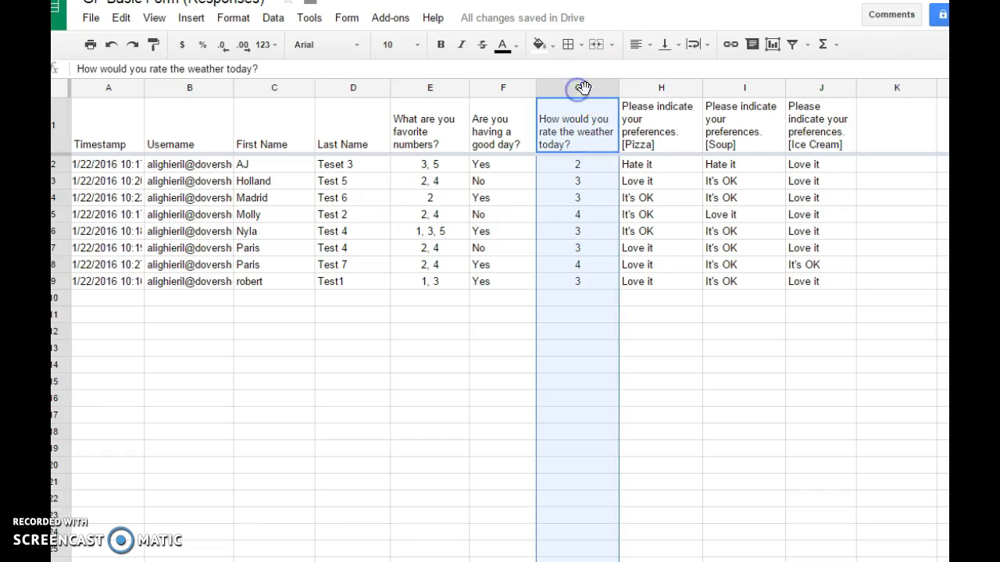
pyautogui.click(610, 89)
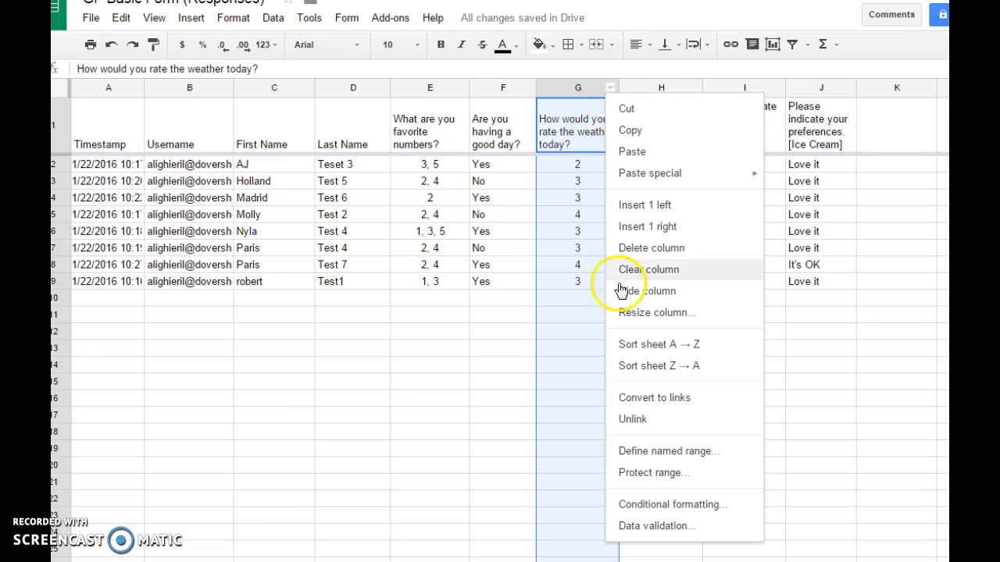
pyautogui.click(672, 506)
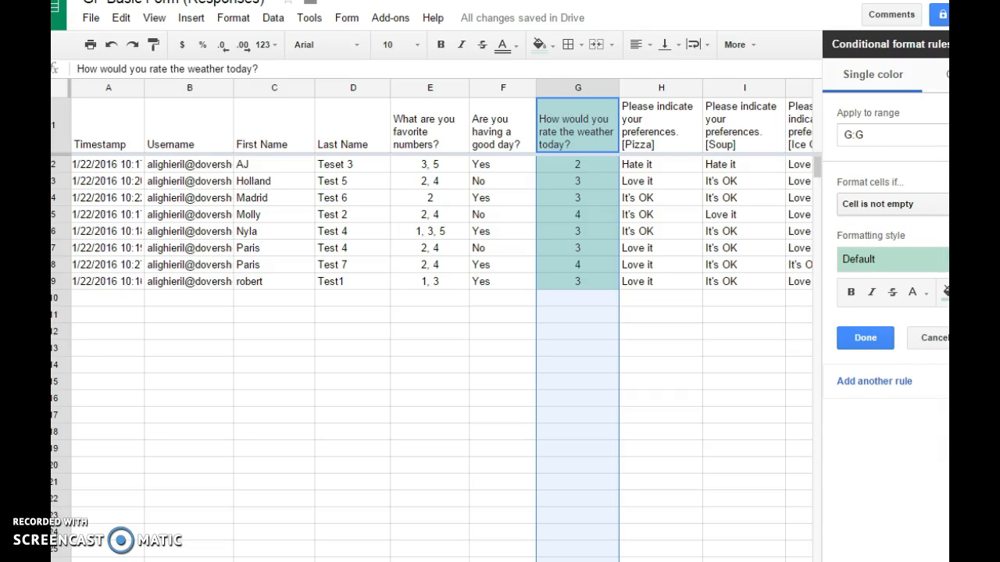
pyautogui.click(943, 205)
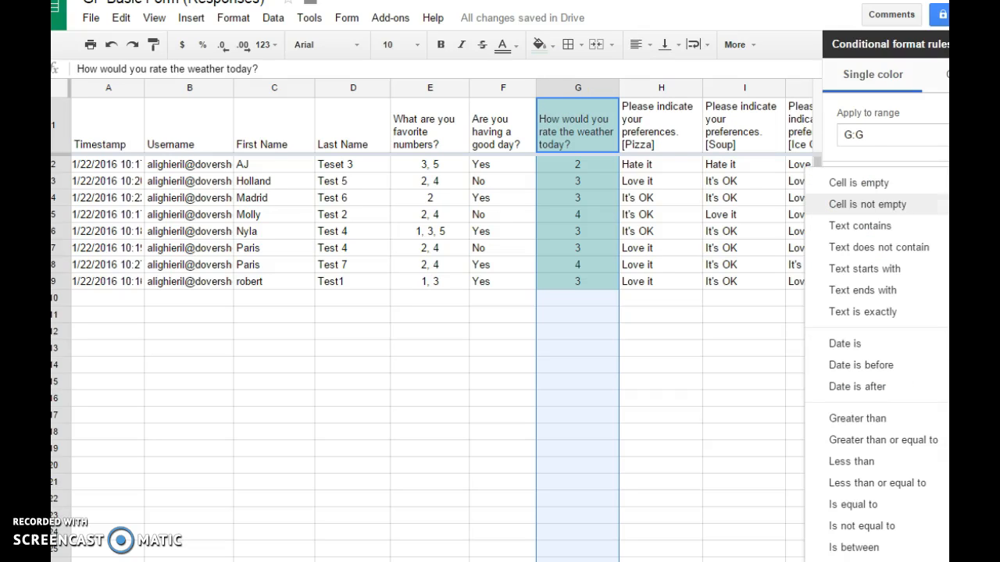
pyautogui.click(866, 228)
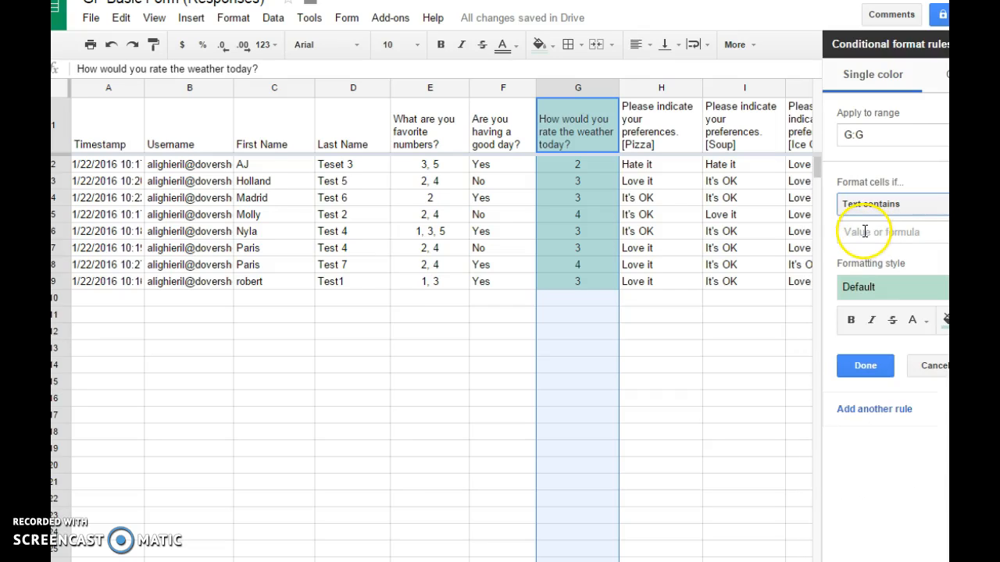
pyautogui.click(865, 231)
pyautogui.write('3')
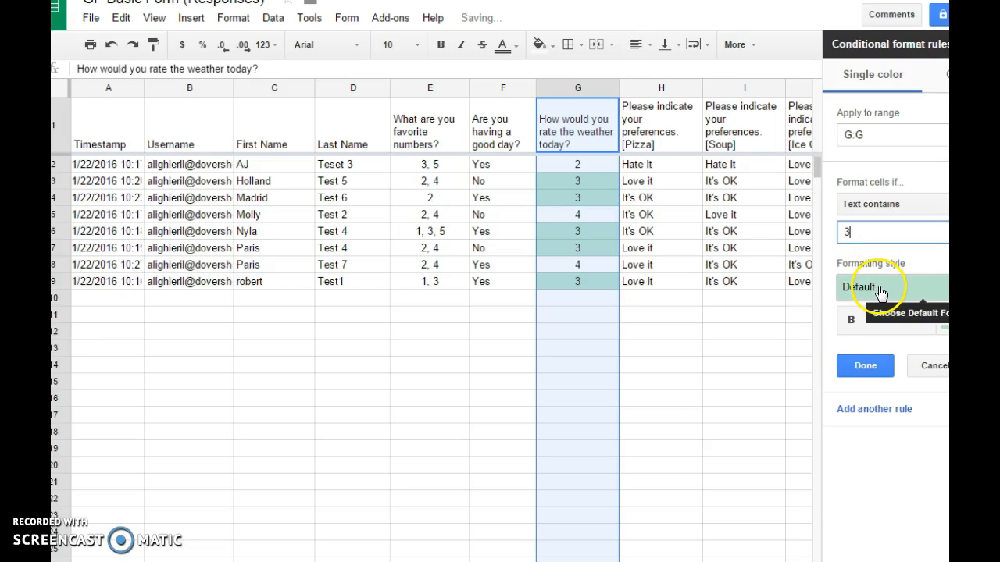
# - Give the conditional formatting rule the default light red fill style, save it and close the rules
pyautogui.click(923, 289)
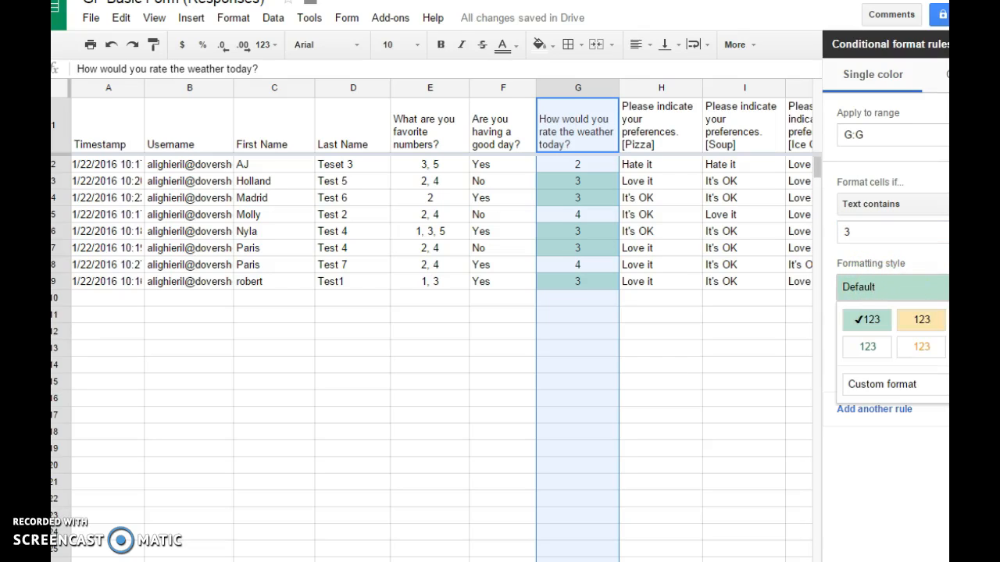
pyautogui.click(945, 320)
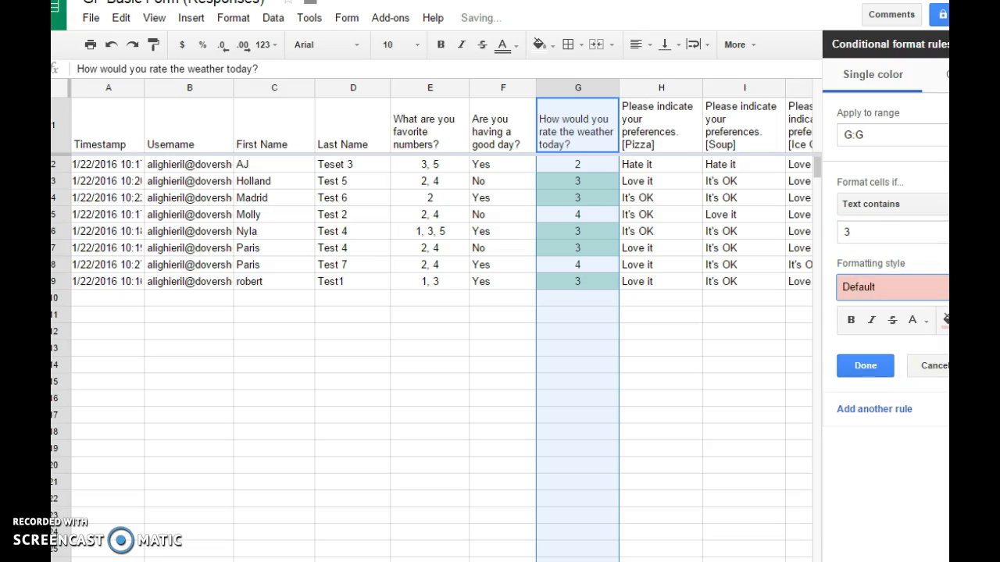
pyautogui.click(867, 366)
pyautogui.click(719, 382)
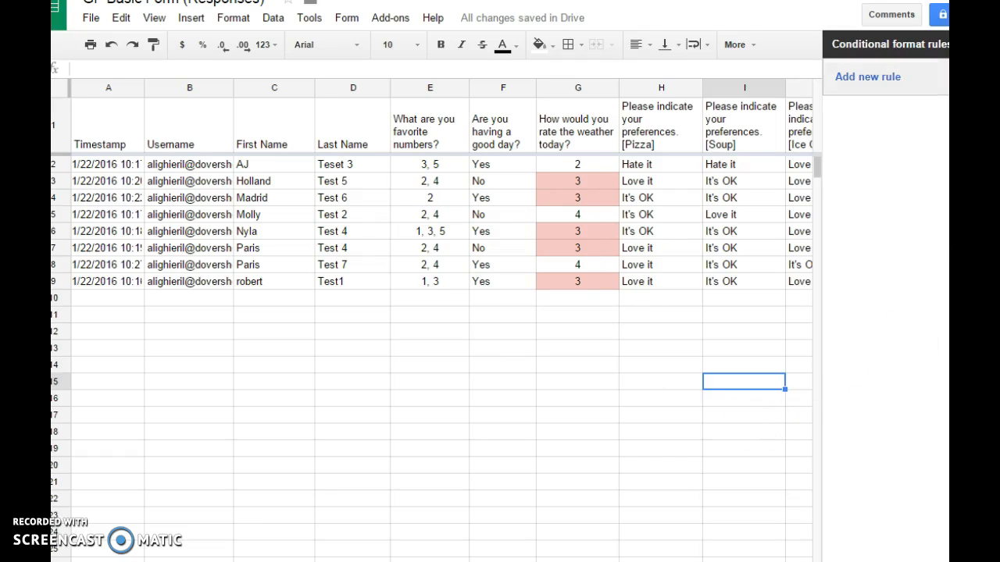
pyautogui.click(945, 44)
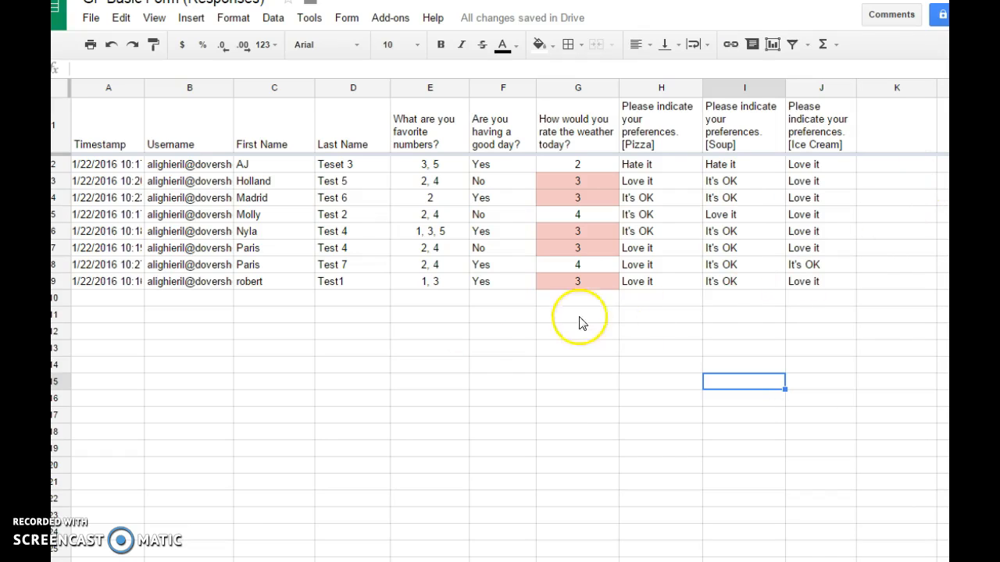